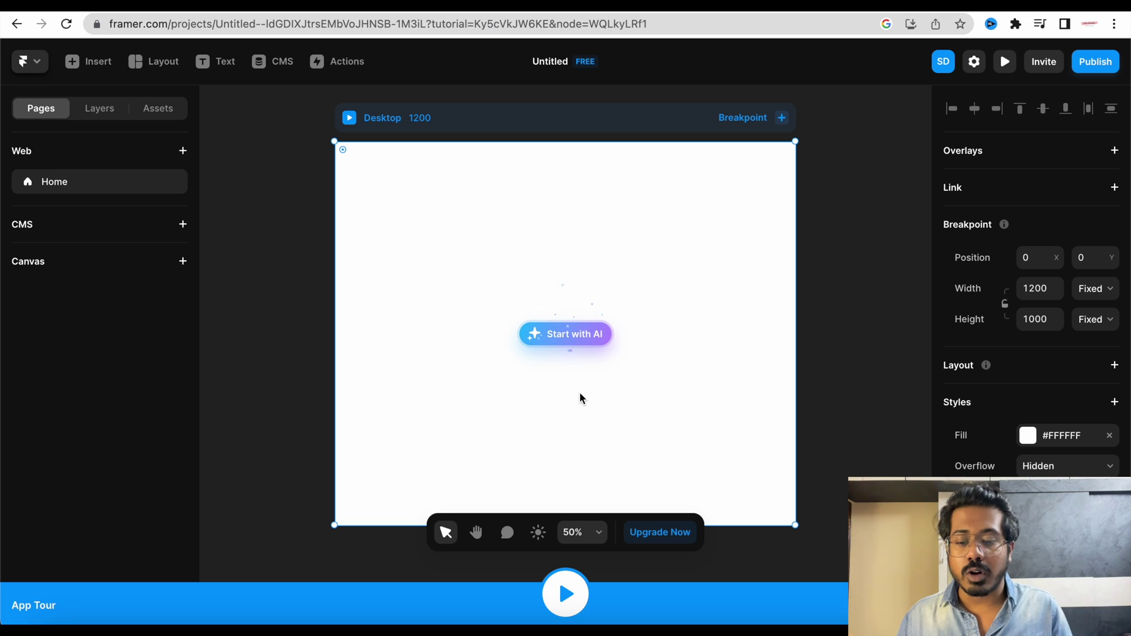
Step: In the AI prompt, describe a webpage for a digital marketing agency providing end-to-end services
left_click(578, 334)
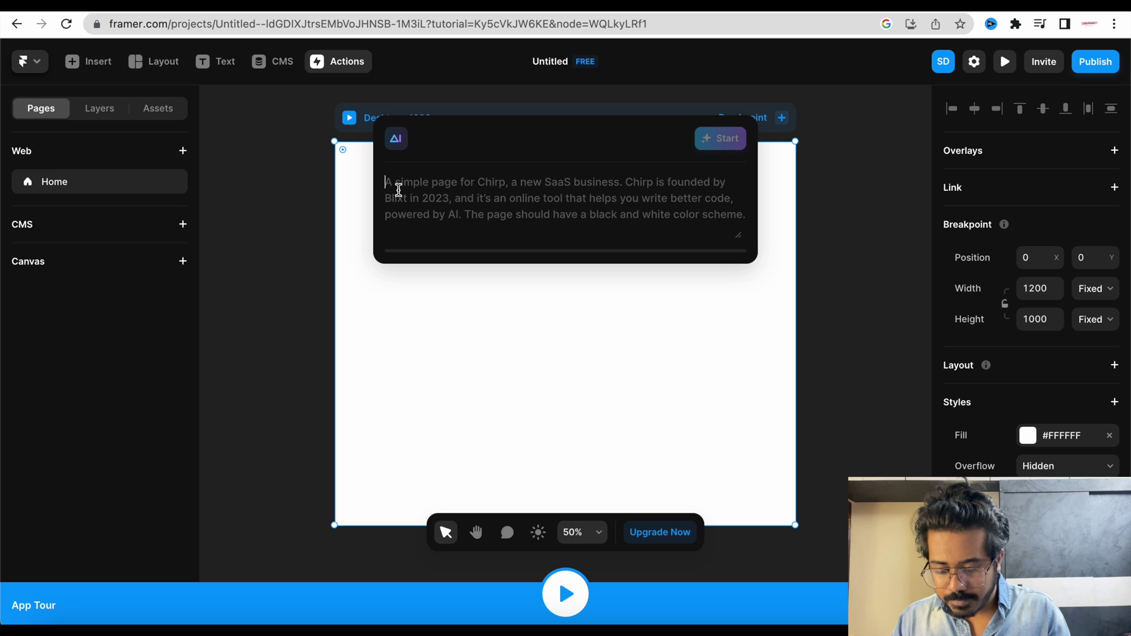
type("I want")
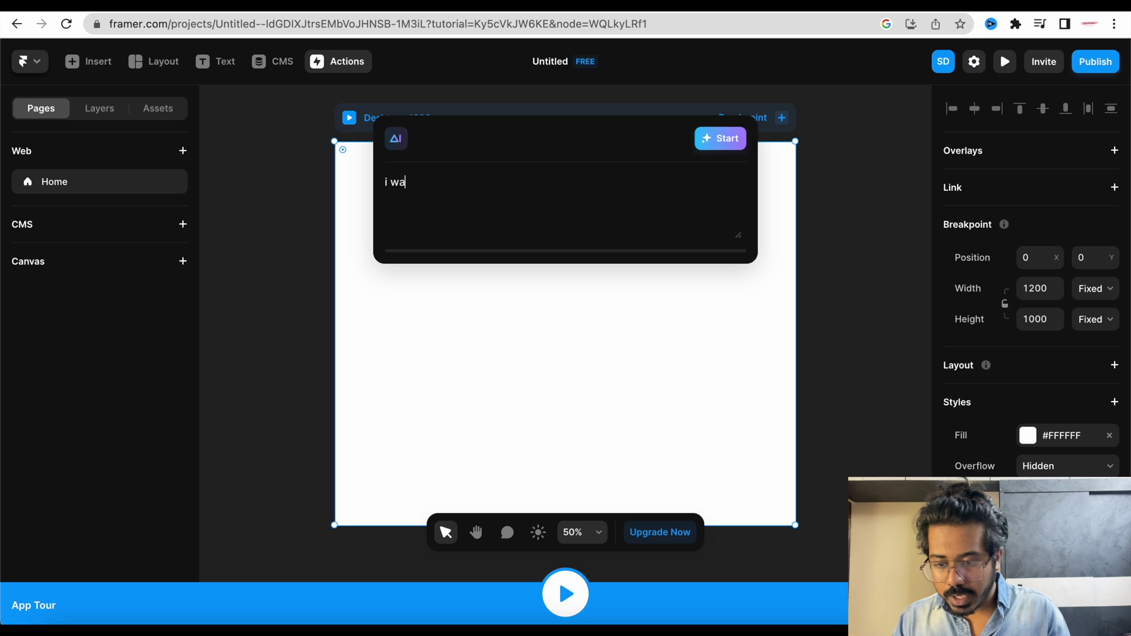
type(" web")
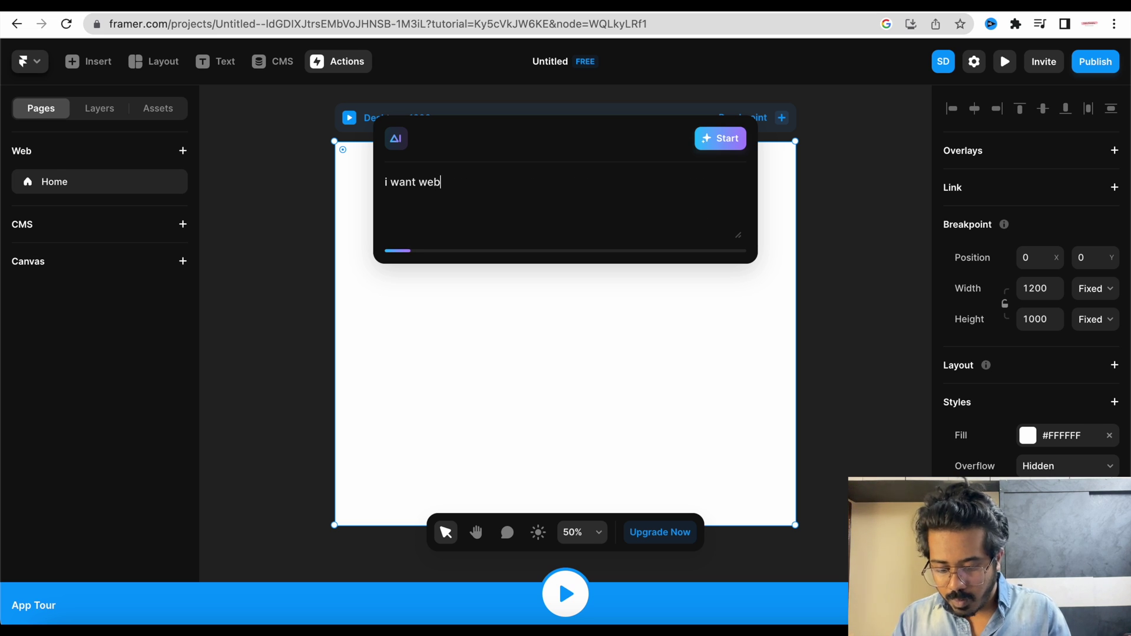
type("page ")
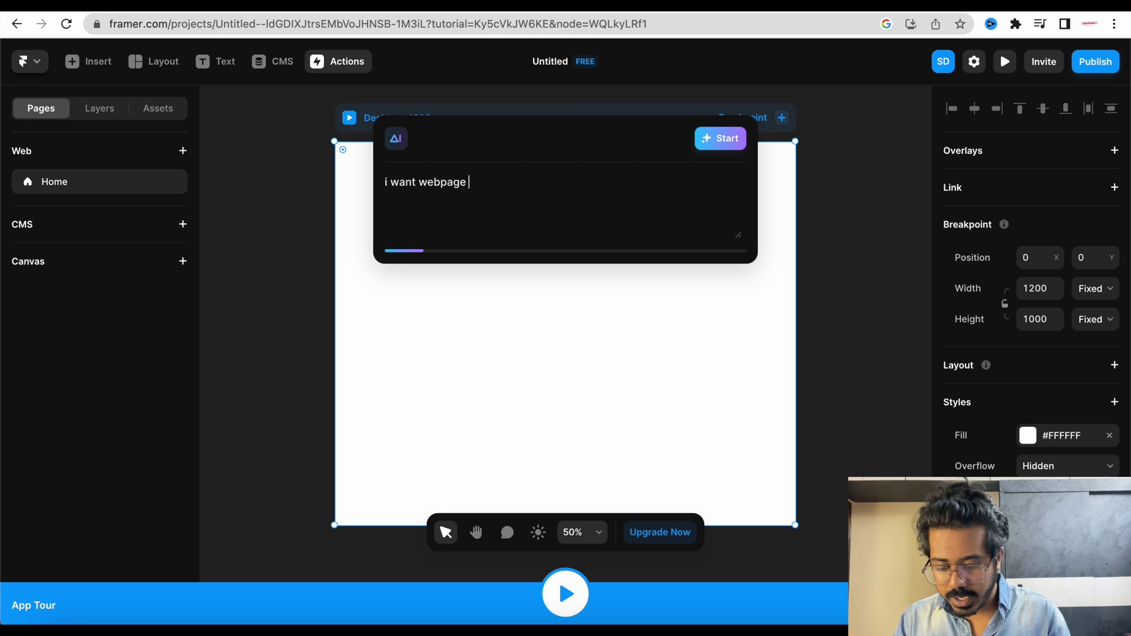
type("for my busniess ")
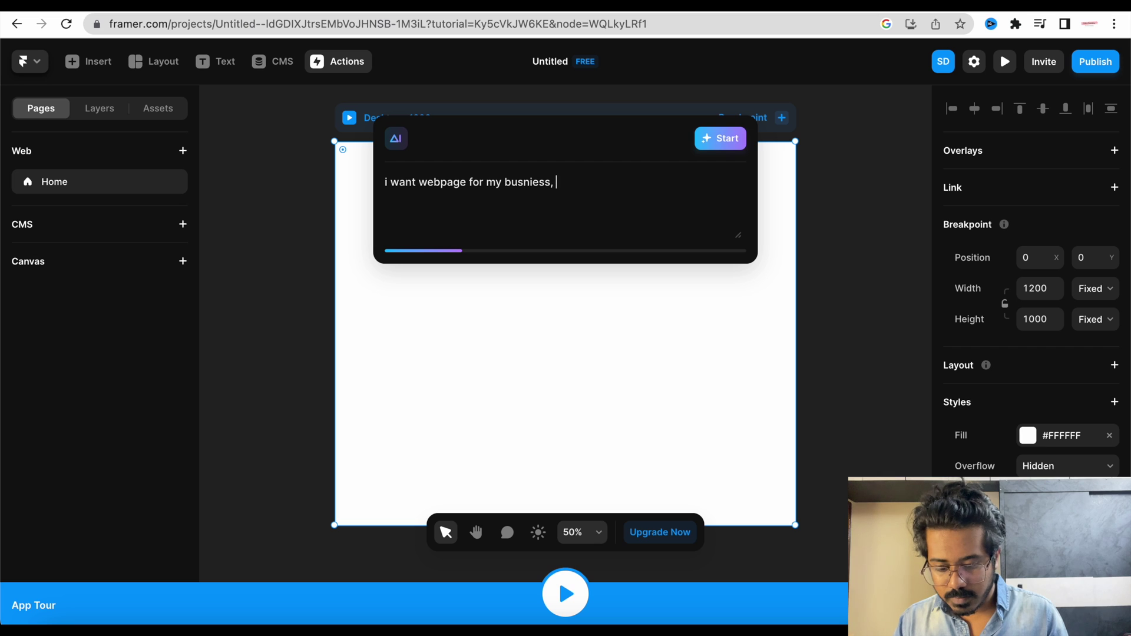
type(" its a digital market")
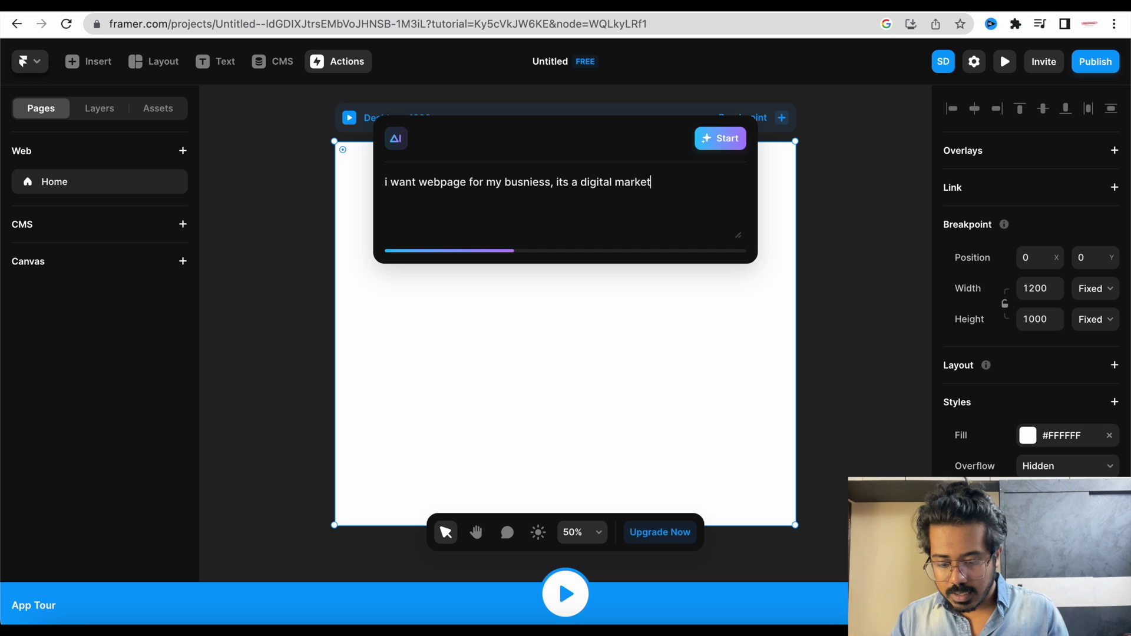
type("ing agenc")
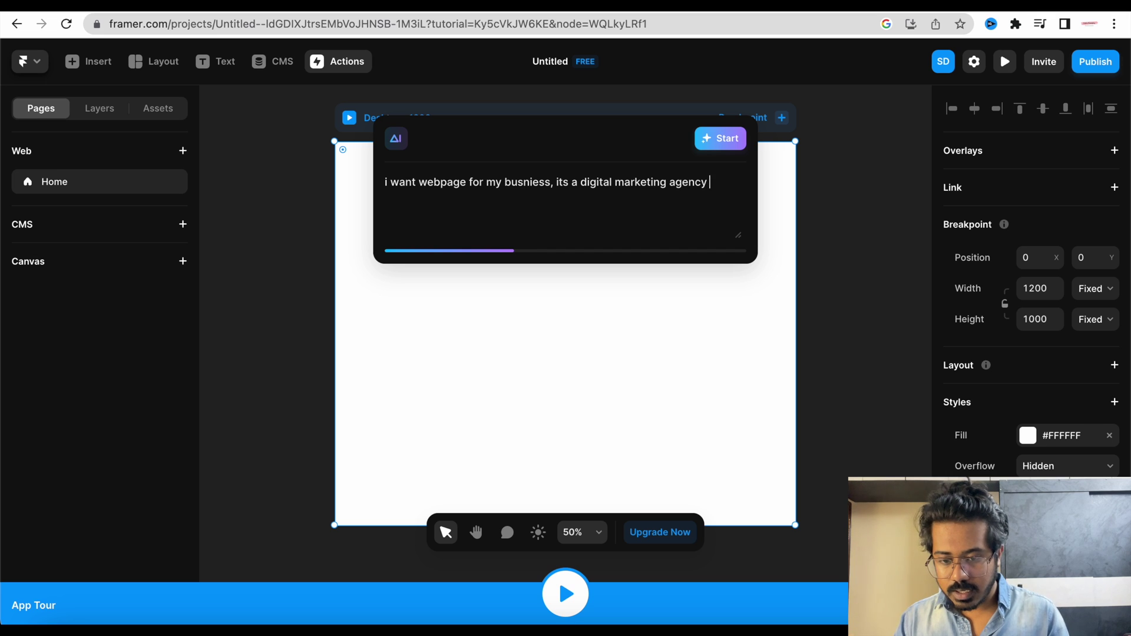
type("y, ")
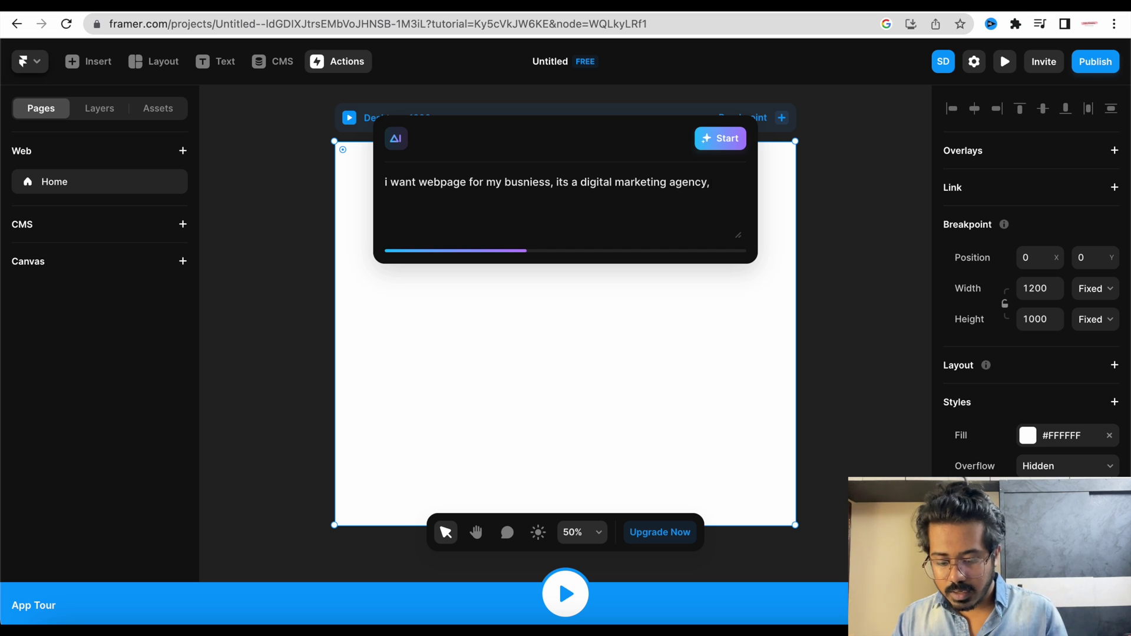
type("we provi")
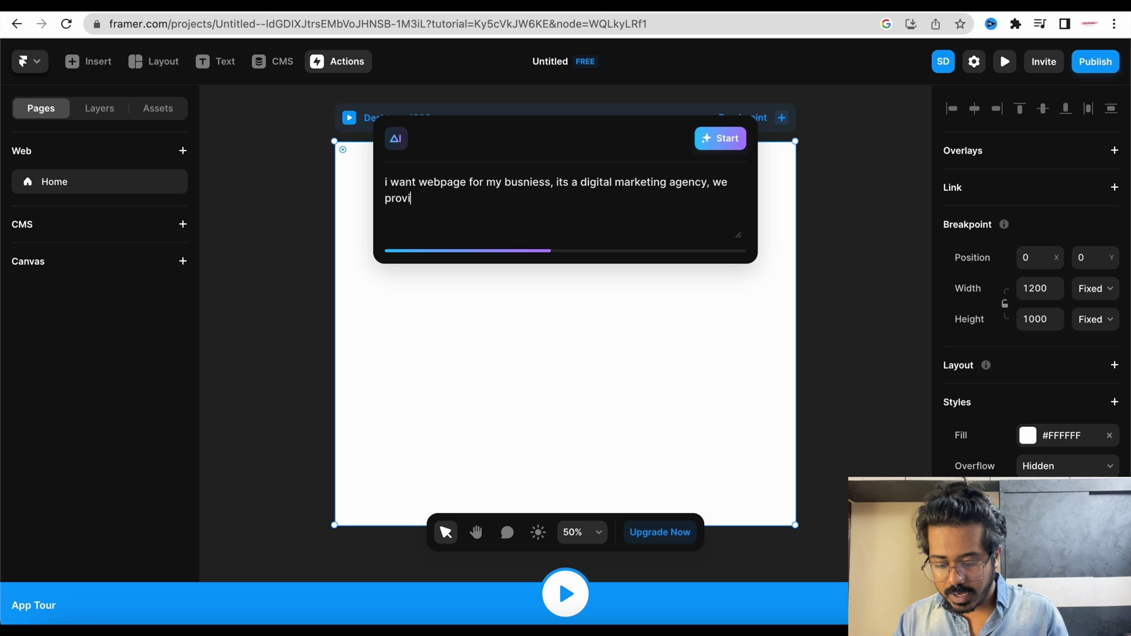
type("de end to")
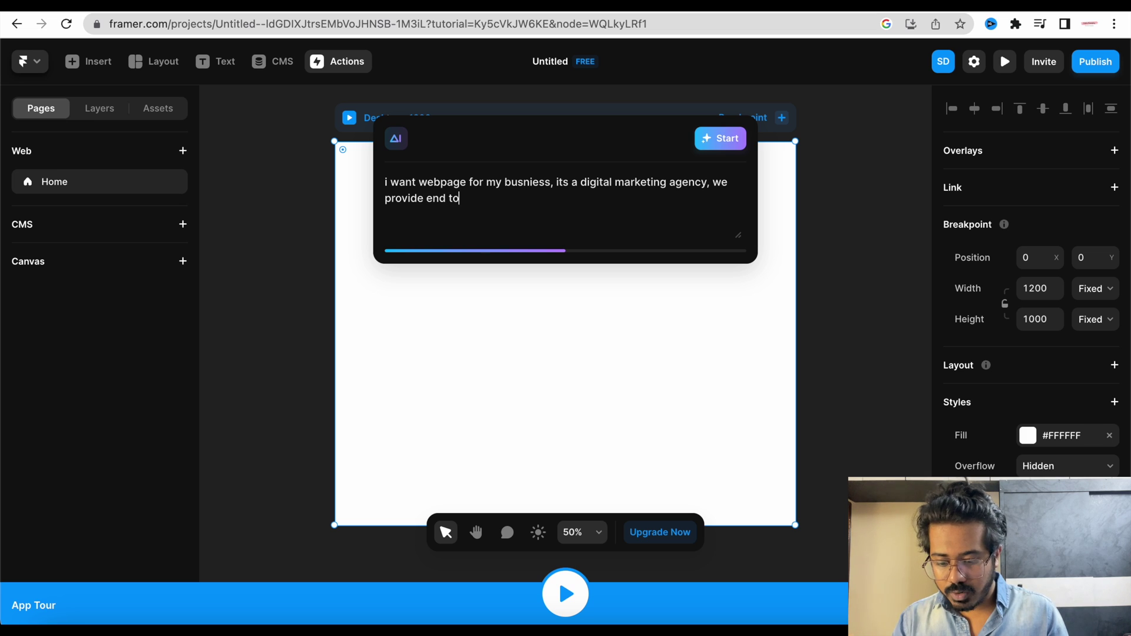
type(" end di")
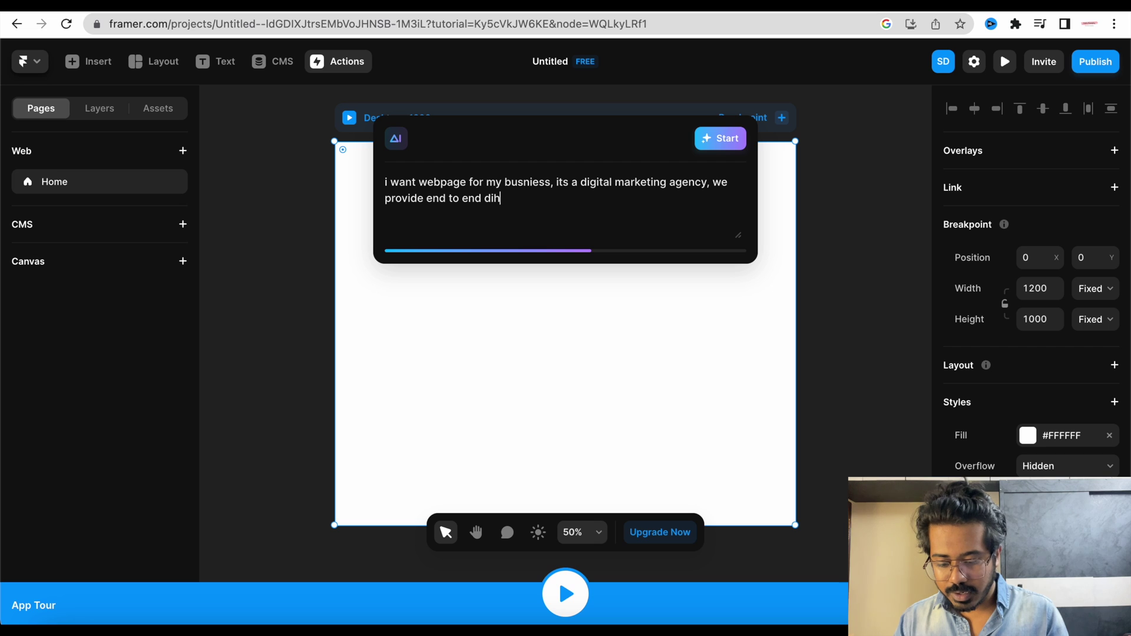
type("gital ")
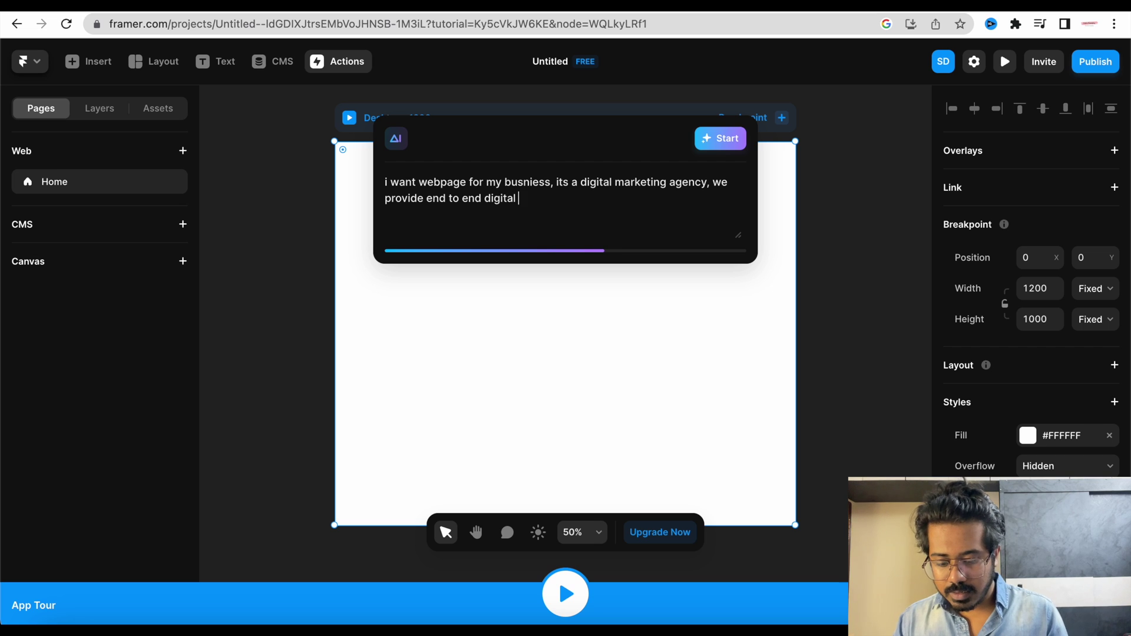
type("marketing se")
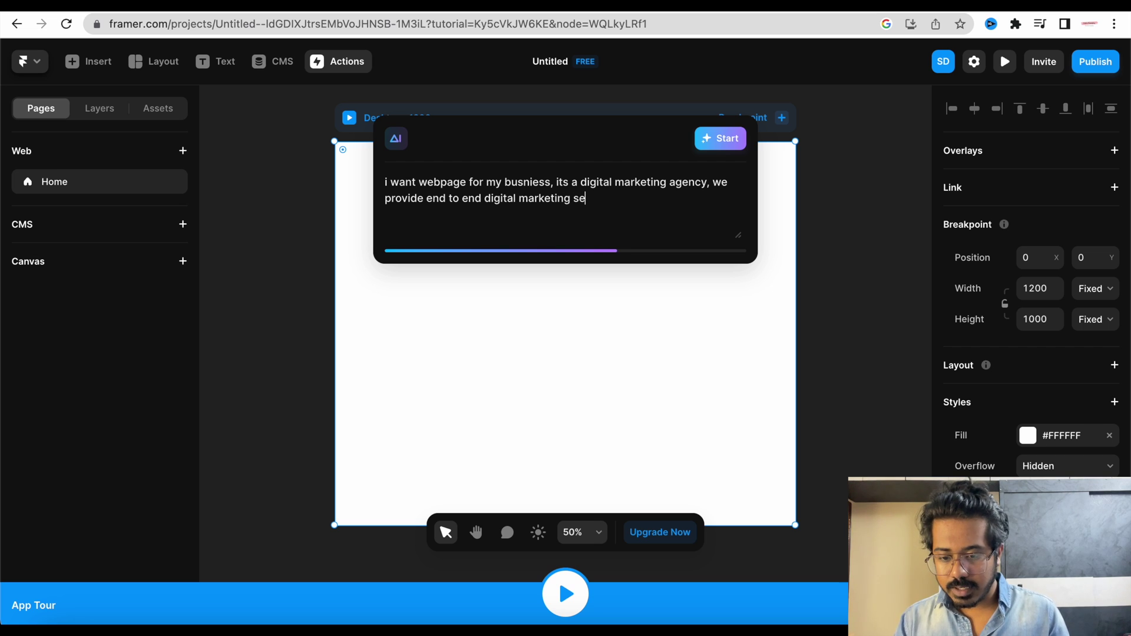
type("rvices")
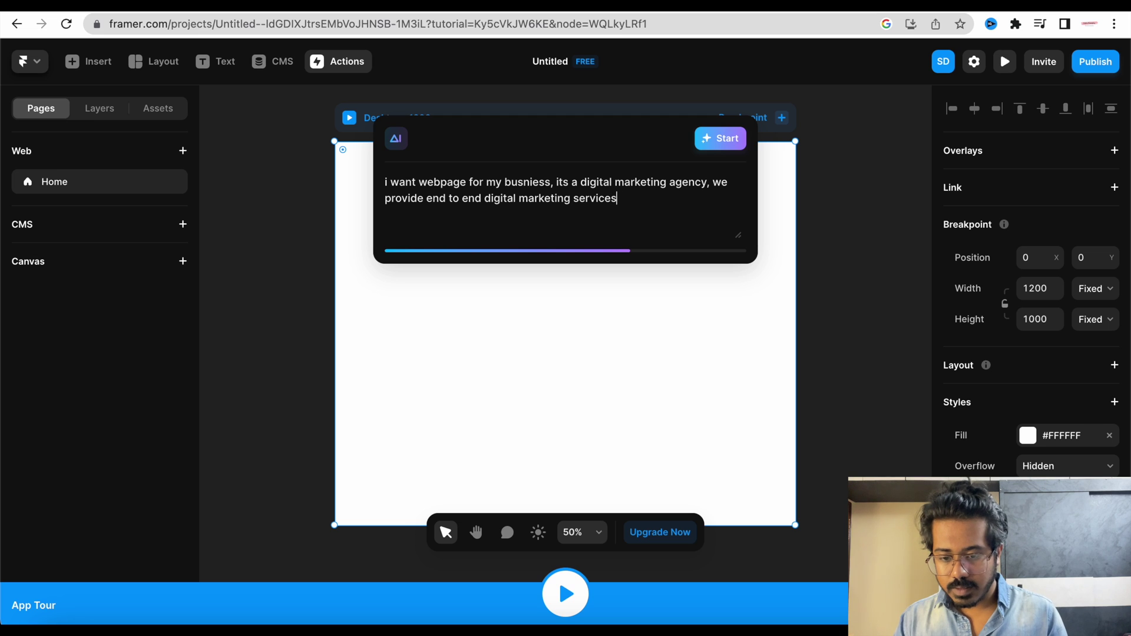
type(", also")
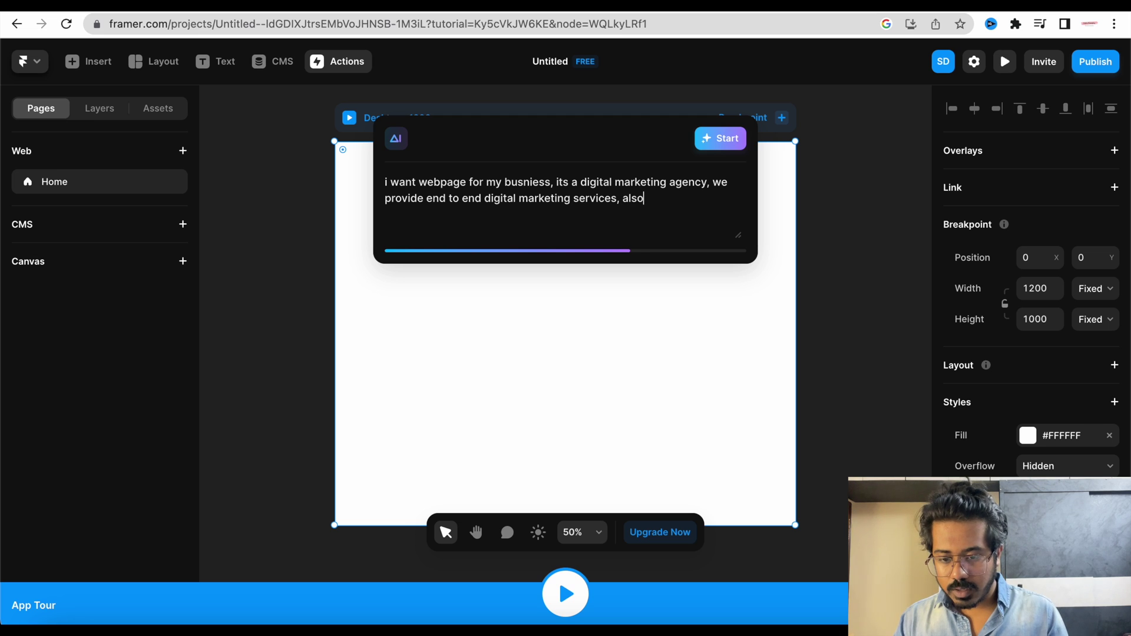
type(" give ")
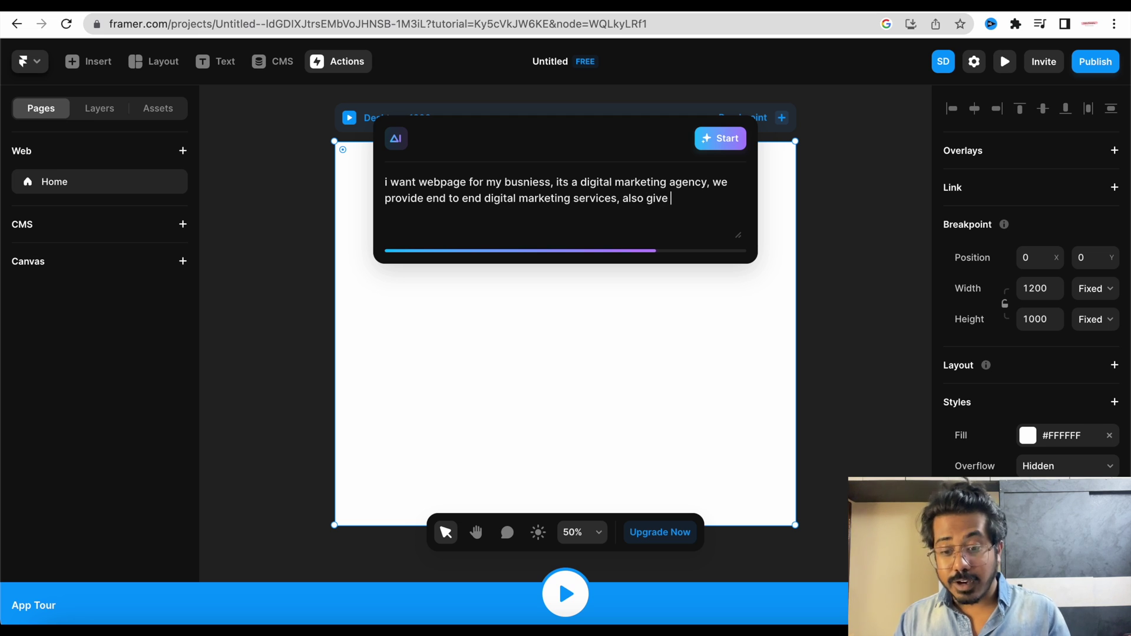
type("a classy ")
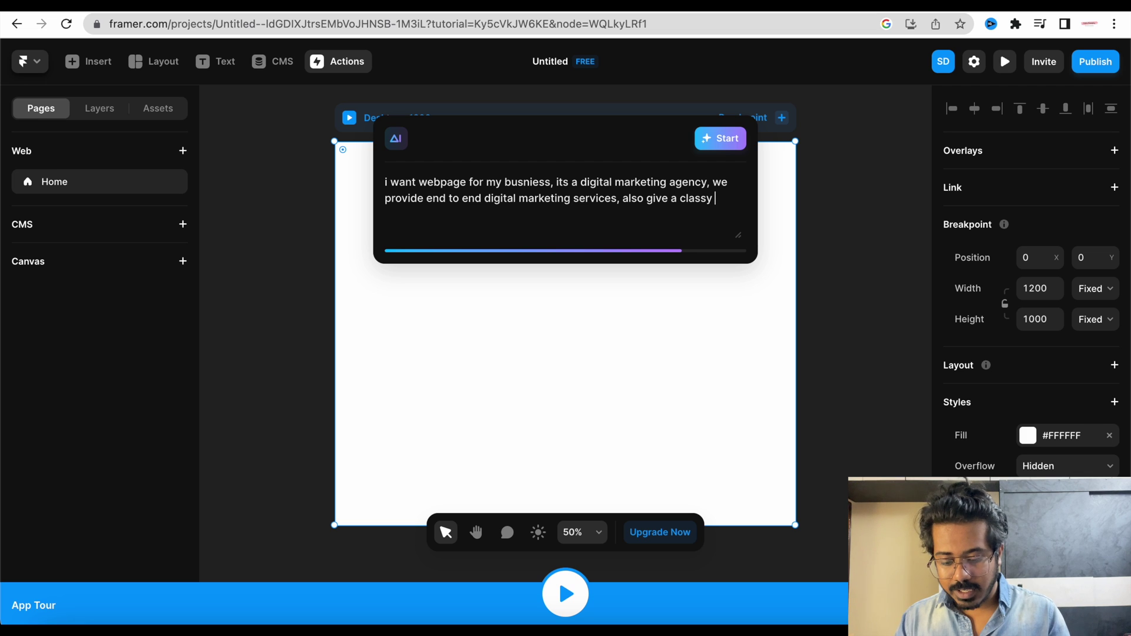
type("look t")
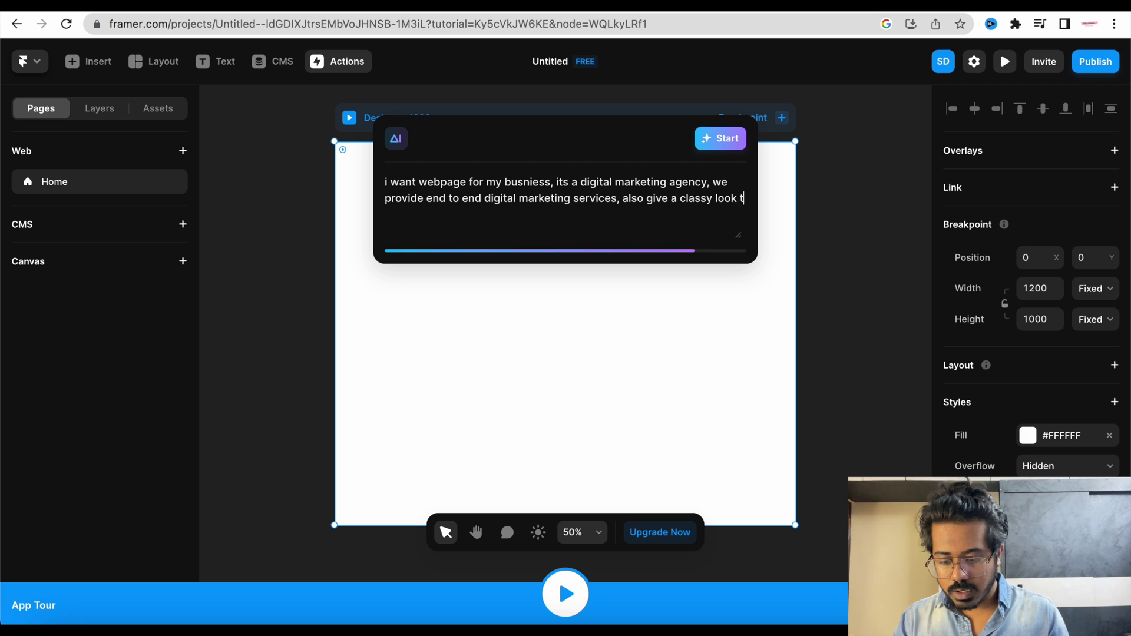
type("o the we")
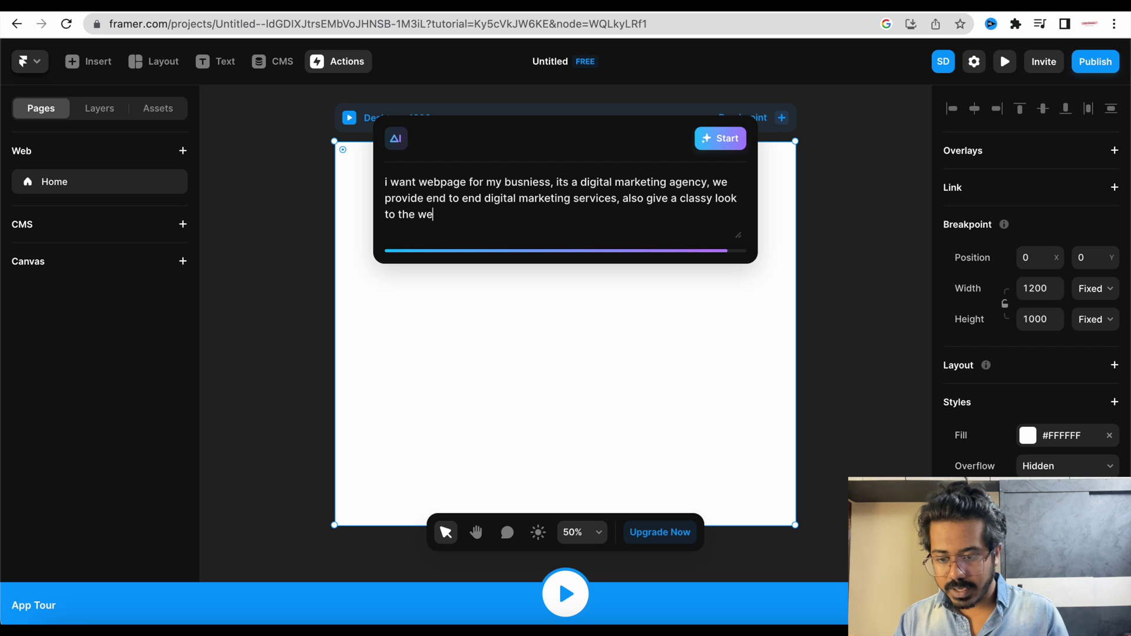
type("bpage")
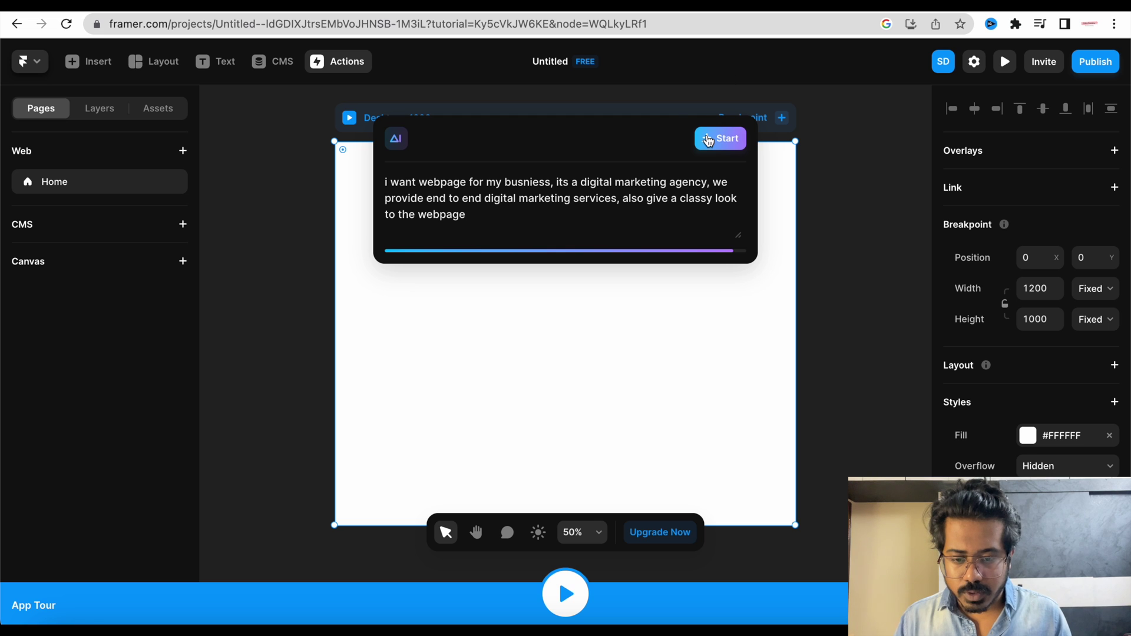
Step: Start AI generation and pan across the Desktop, Tablet and Phone frames as they build
left_click(708, 138)
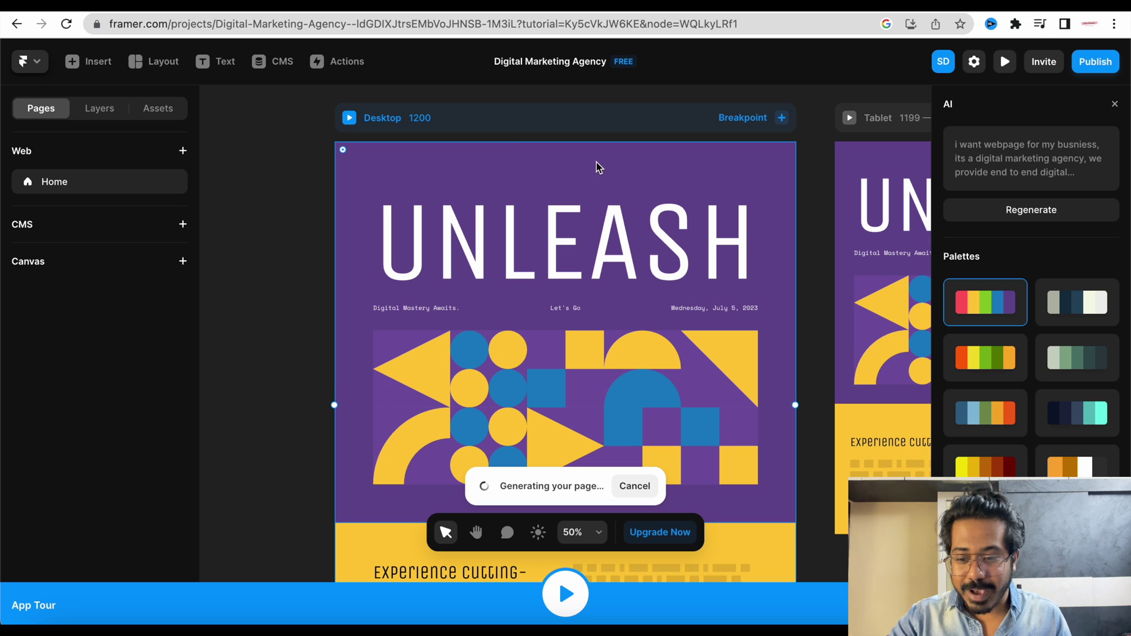
scroll(597, 162, "right", 5)
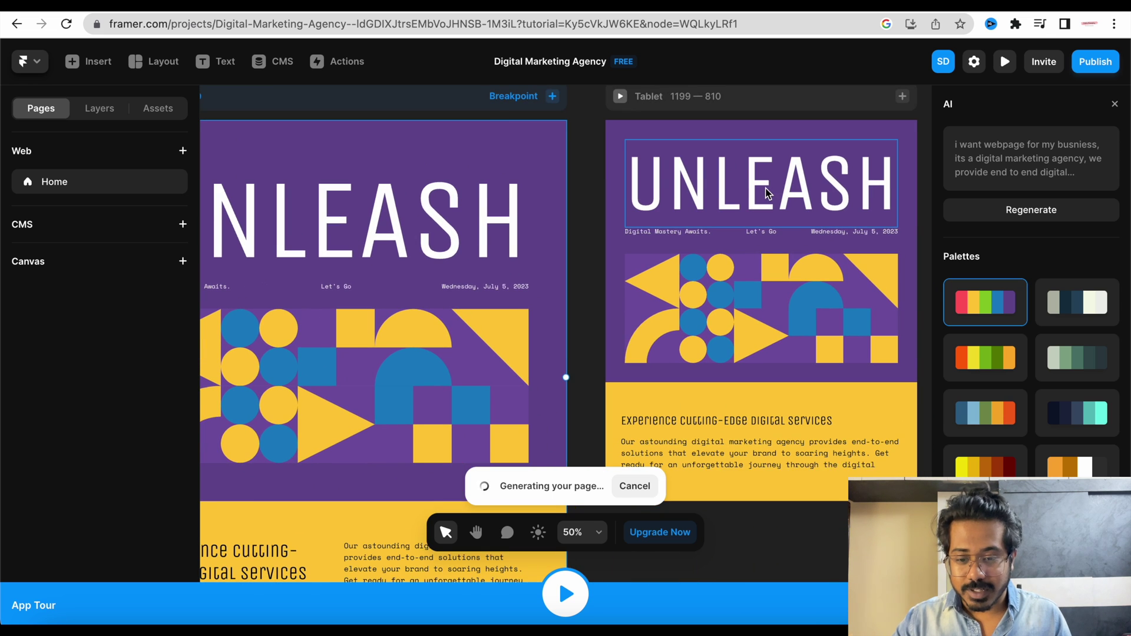
scroll(765, 192, "right", 8)
scroll(620, 202, "left", 13)
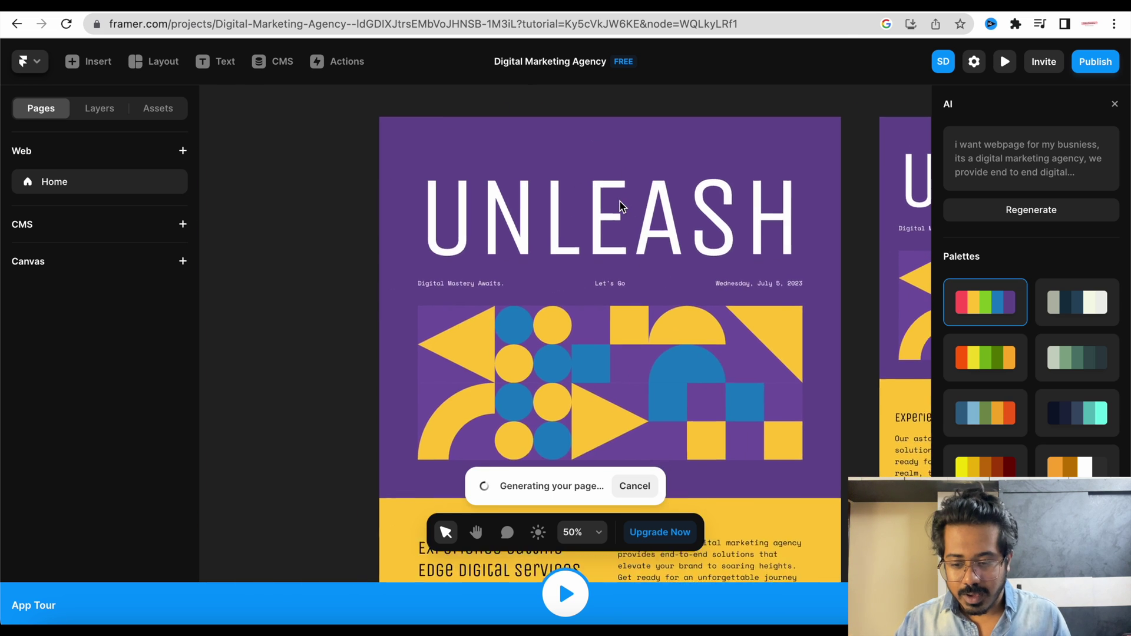
scroll(619, 201, "right", 4)
Step: Scroll down the generated page through its yellow content sections to the footer
scroll(450, 304, "down", 5)
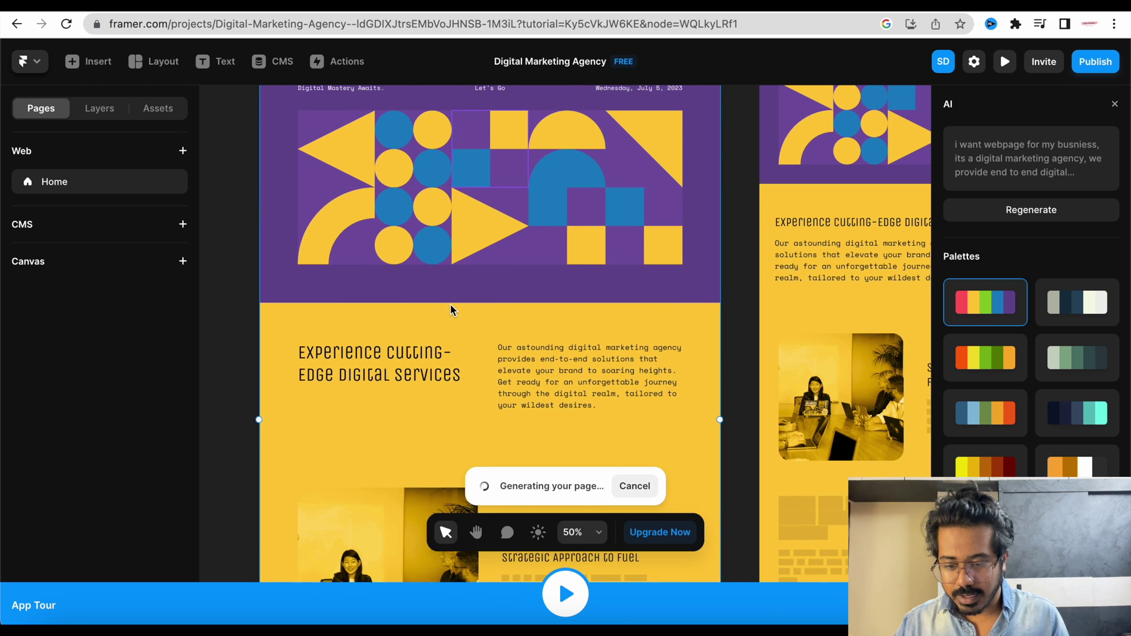
scroll(450, 307, "down", 5)
scroll(450, 307, "down", 4)
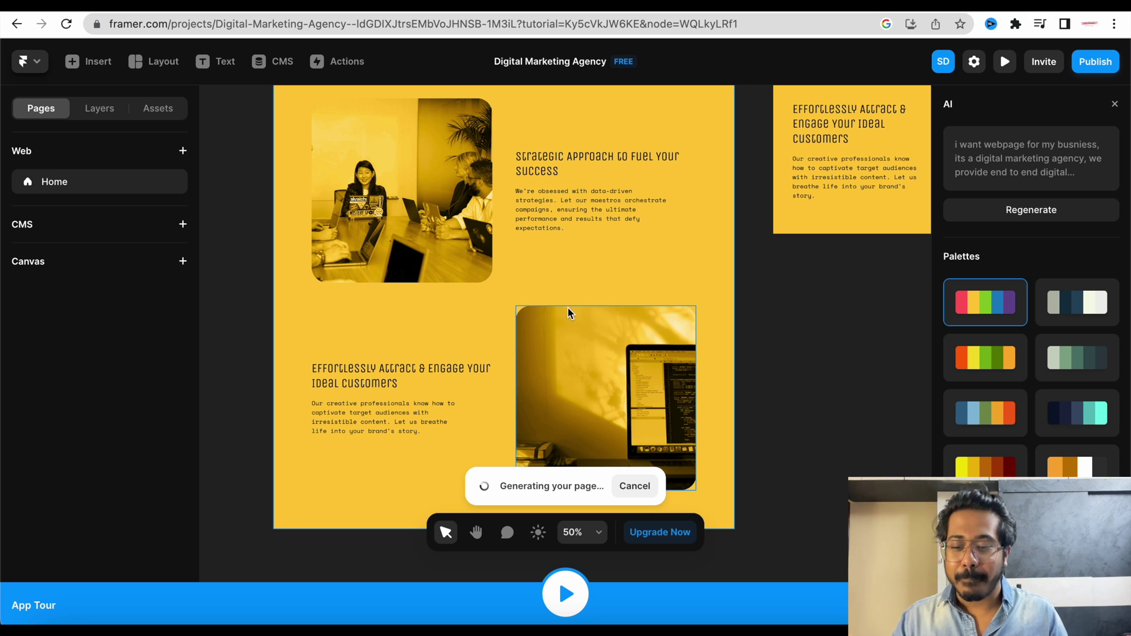
scroll(571, 342, "down", 10)
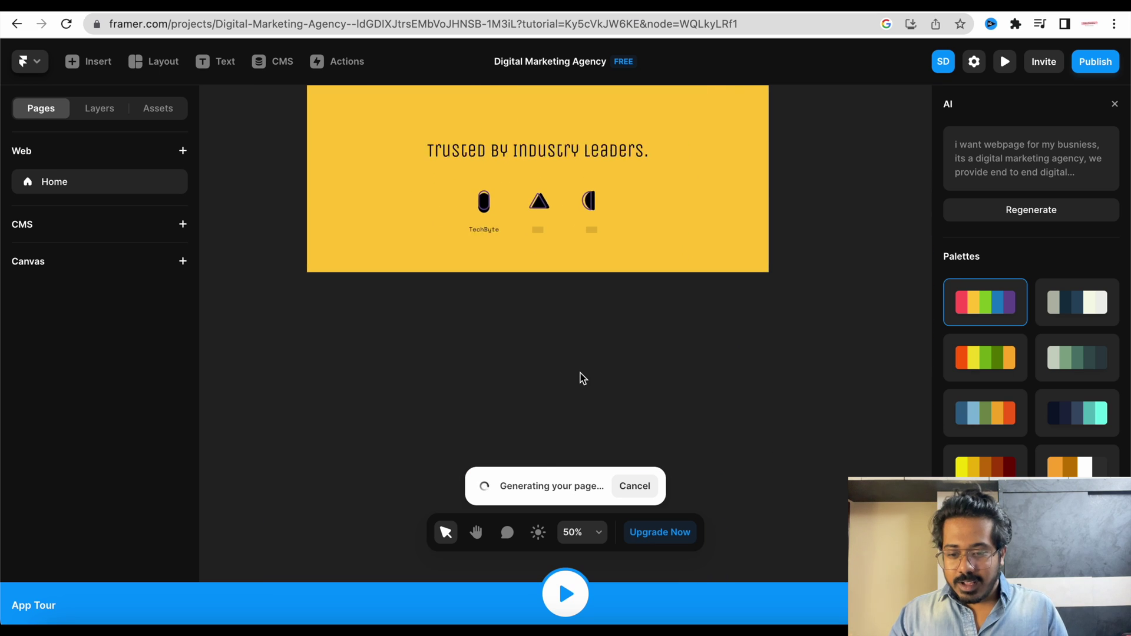
scroll(580, 375, "up", 8)
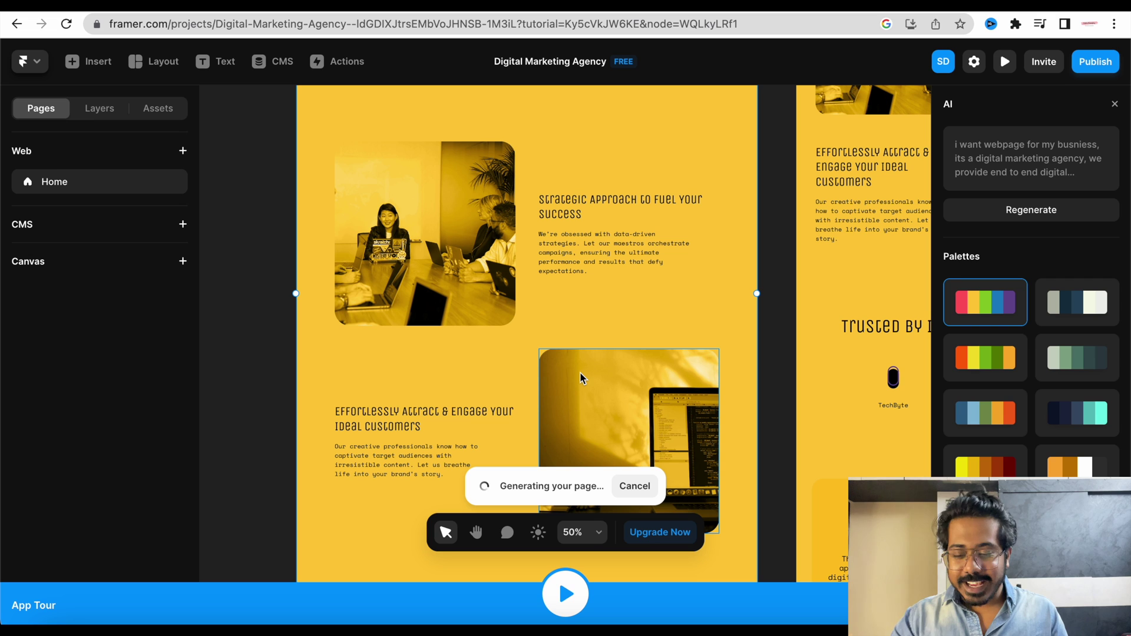
scroll(580, 372, "down", 10)
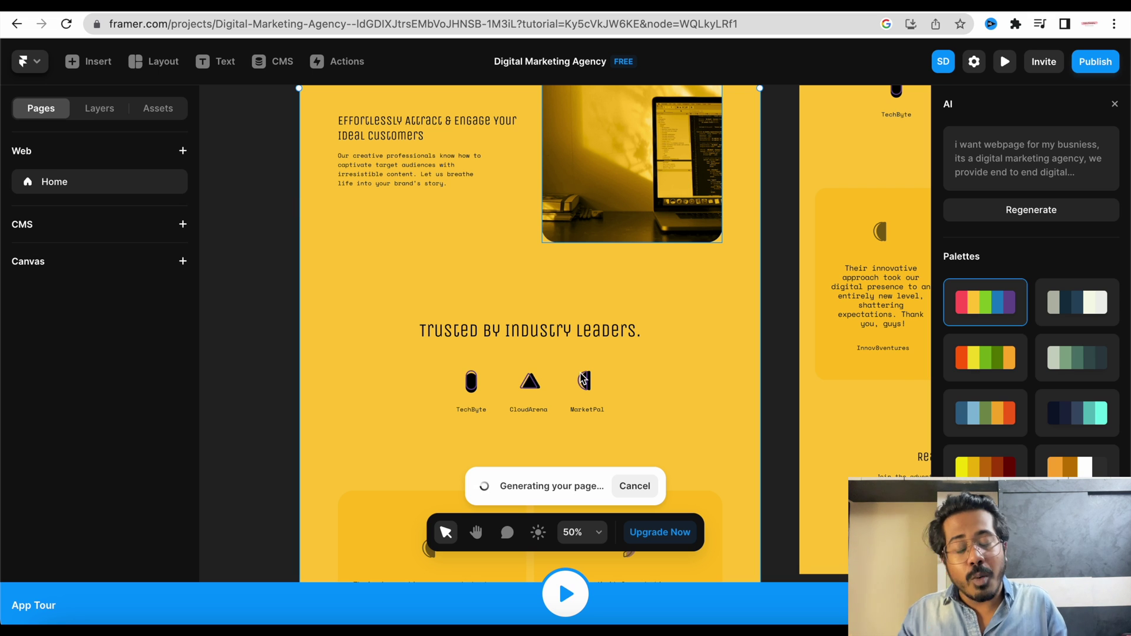
scroll(584, 380, "down", 4)
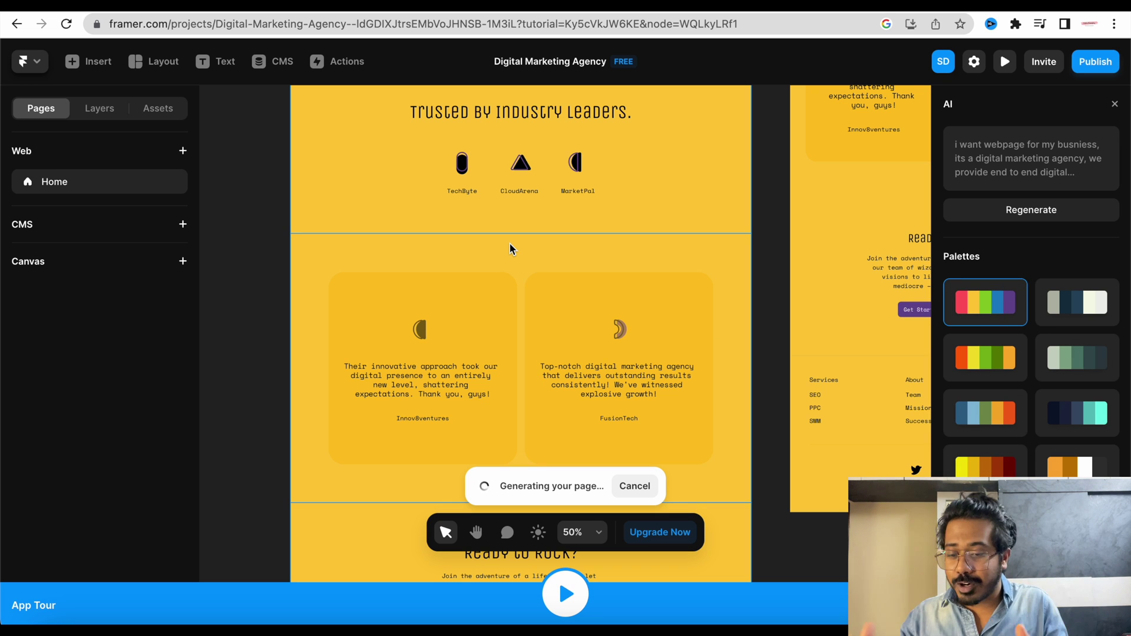
scroll(509, 242, "down", 10)
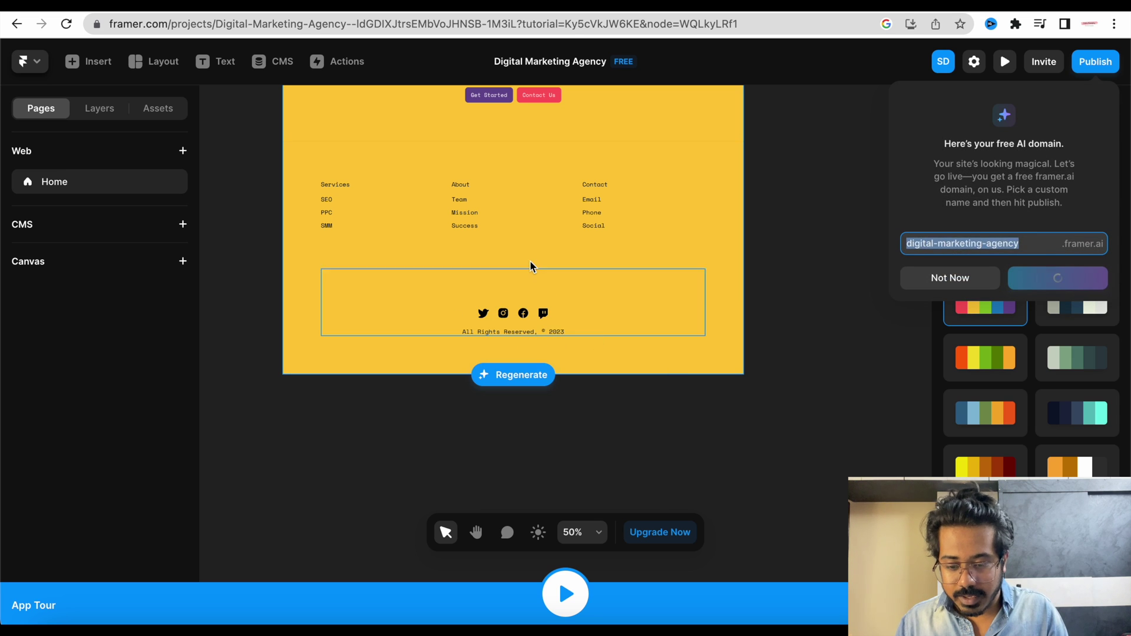
scroll(530, 266, "up", 15)
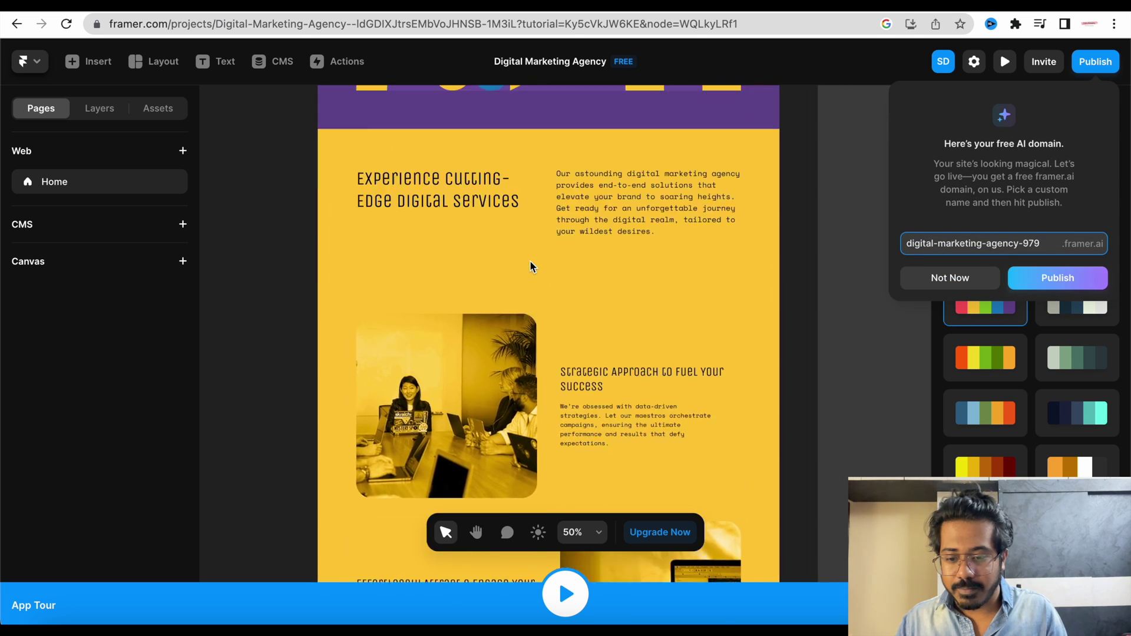
scroll(530, 261, "up", 9)
scroll(531, 262, "down", 4)
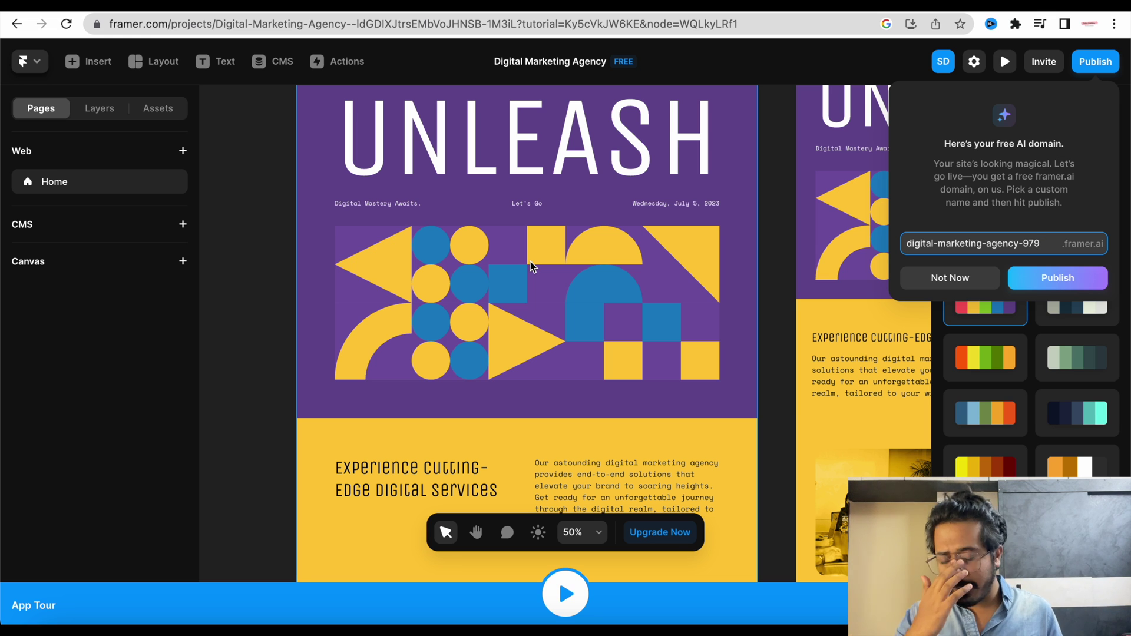
scroll(531, 262, "right", 10)
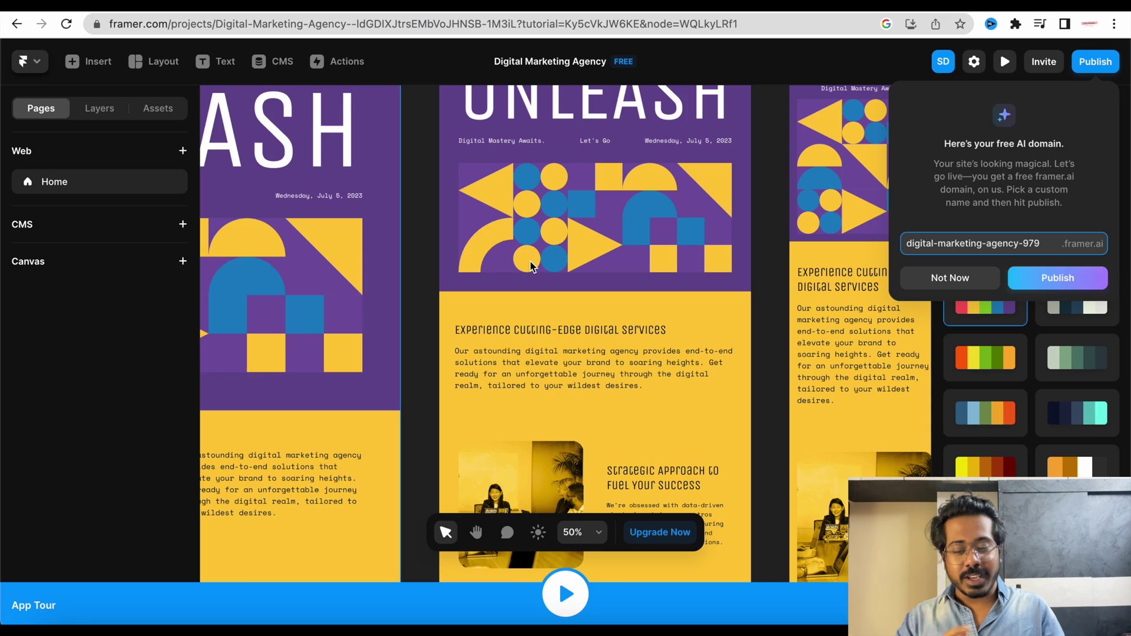
scroll(530, 265, "left", 5)
scroll(530, 265, "up", 3)
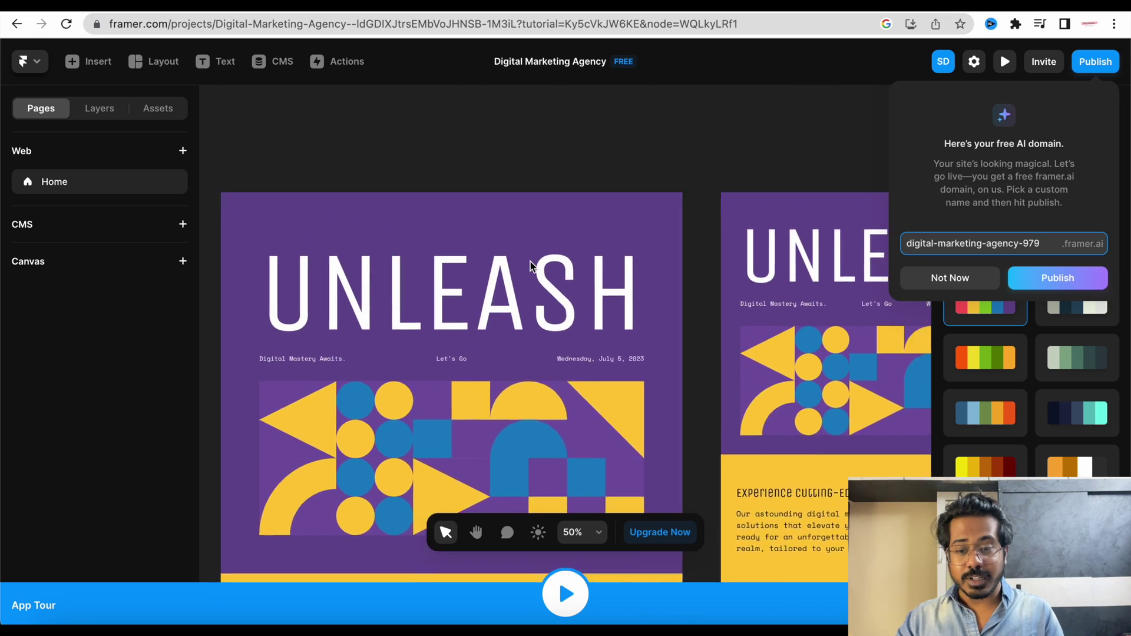
scroll(531, 262, "left", 3)
scroll(530, 261, "up", 3)
scroll(530, 262, "down", 4)
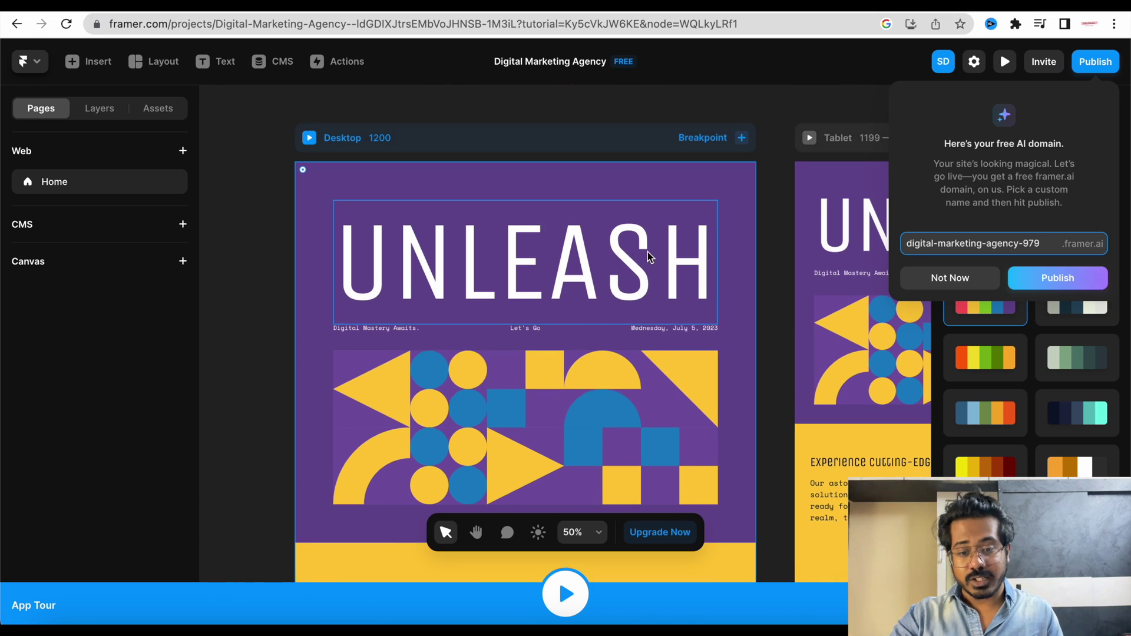
scroll(648, 252, "right", 10)
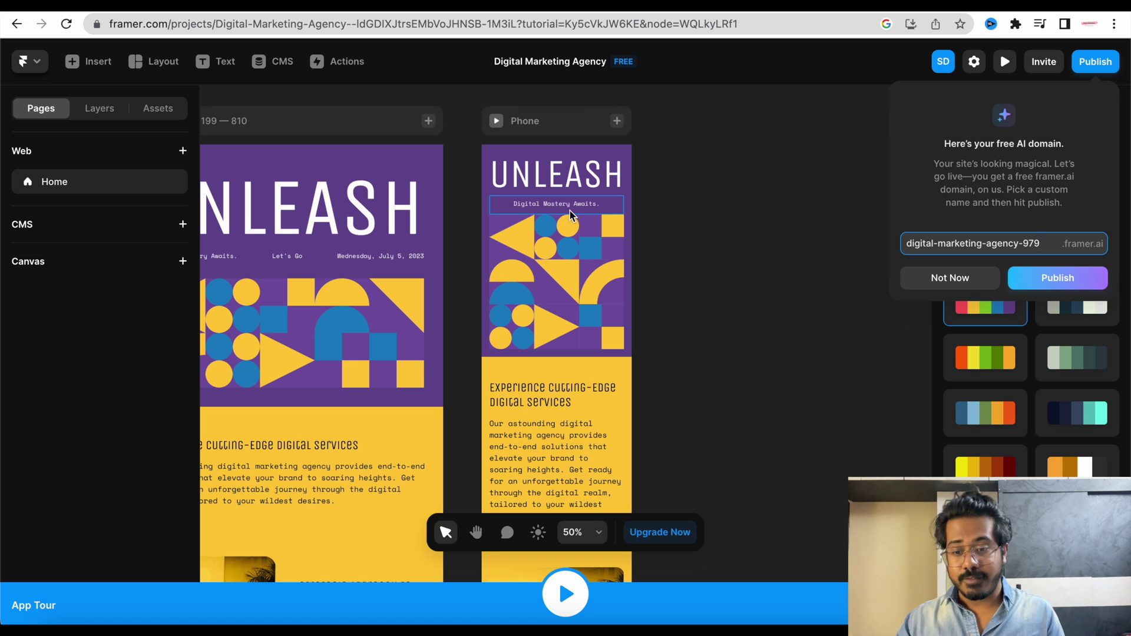
scroll(570, 210, "left", 9)
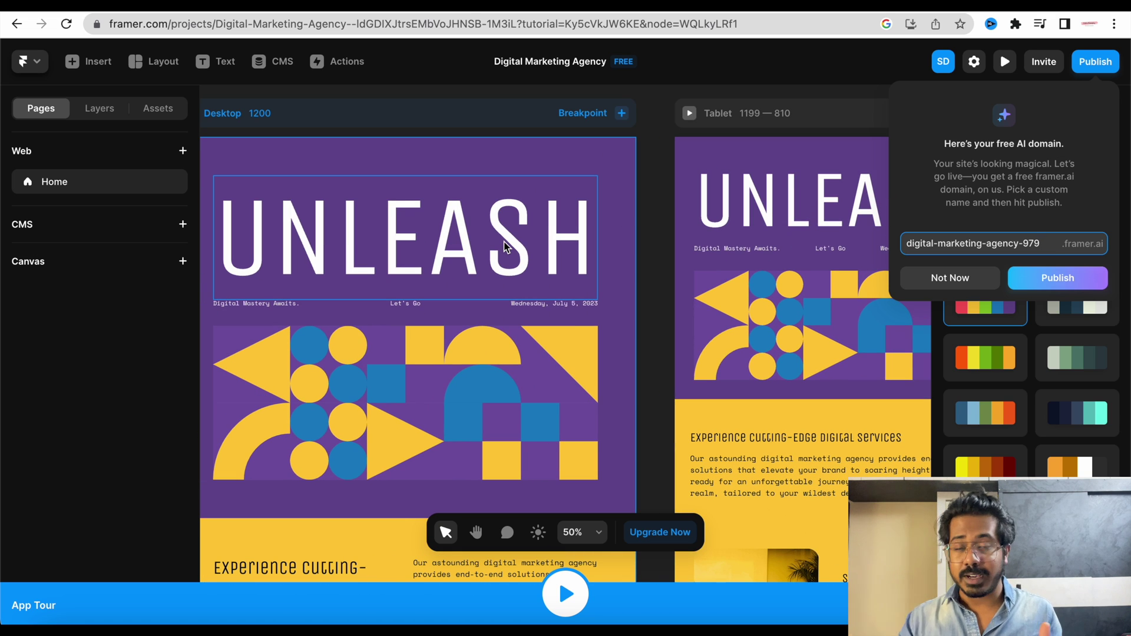
scroll(504, 246, "down", 5)
scroll(504, 246, "left", 1)
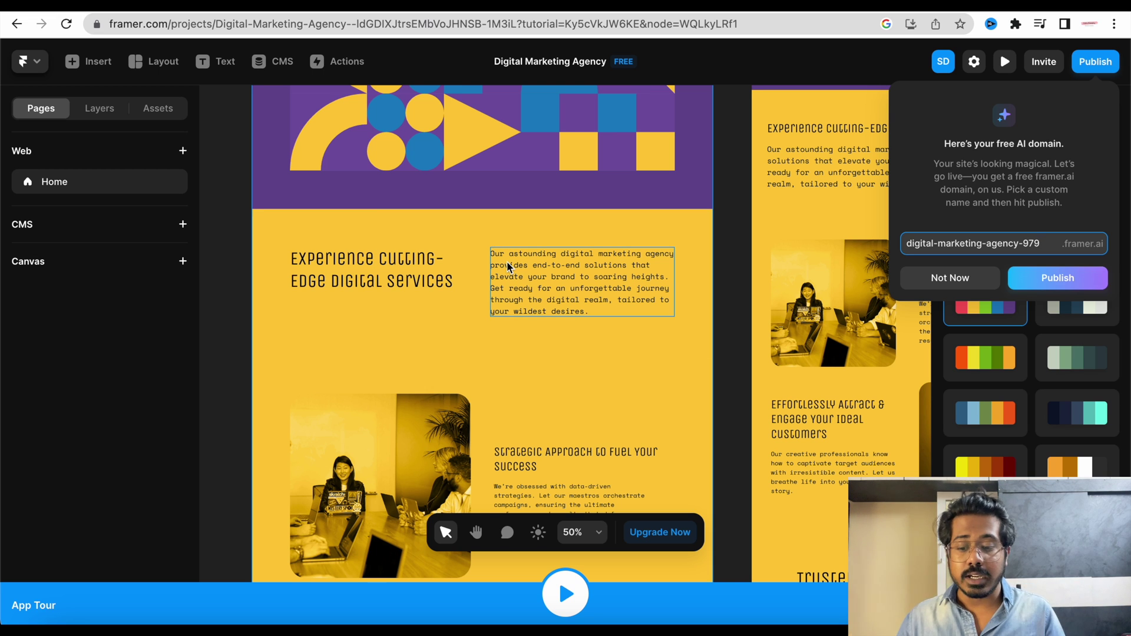
scroll(507, 264, "down", 2)
scroll(508, 263, "left", 1)
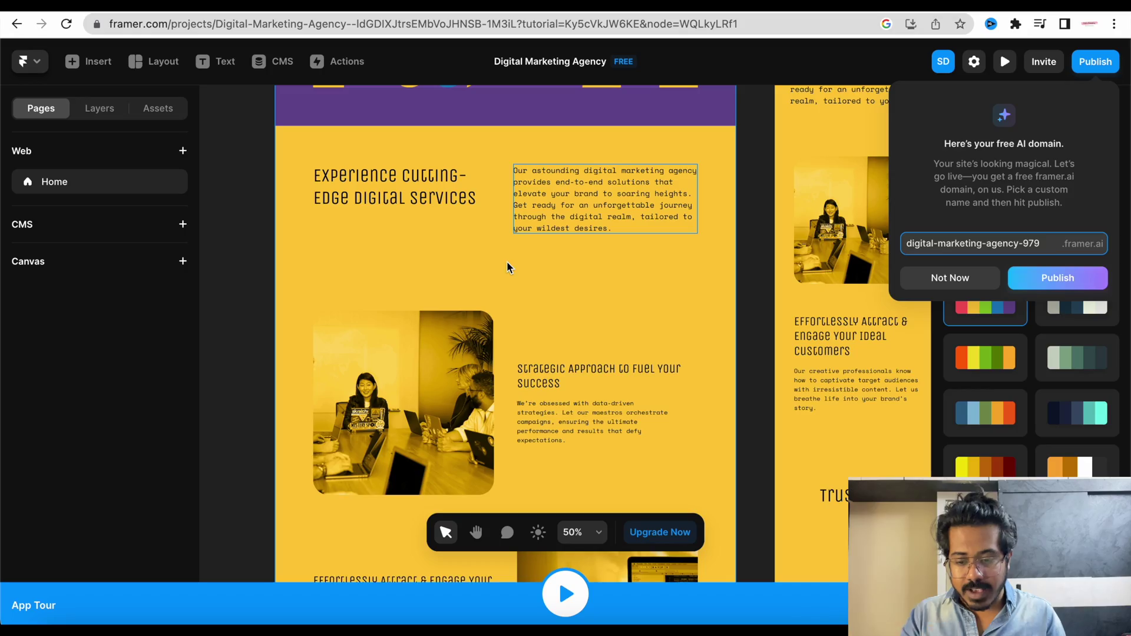